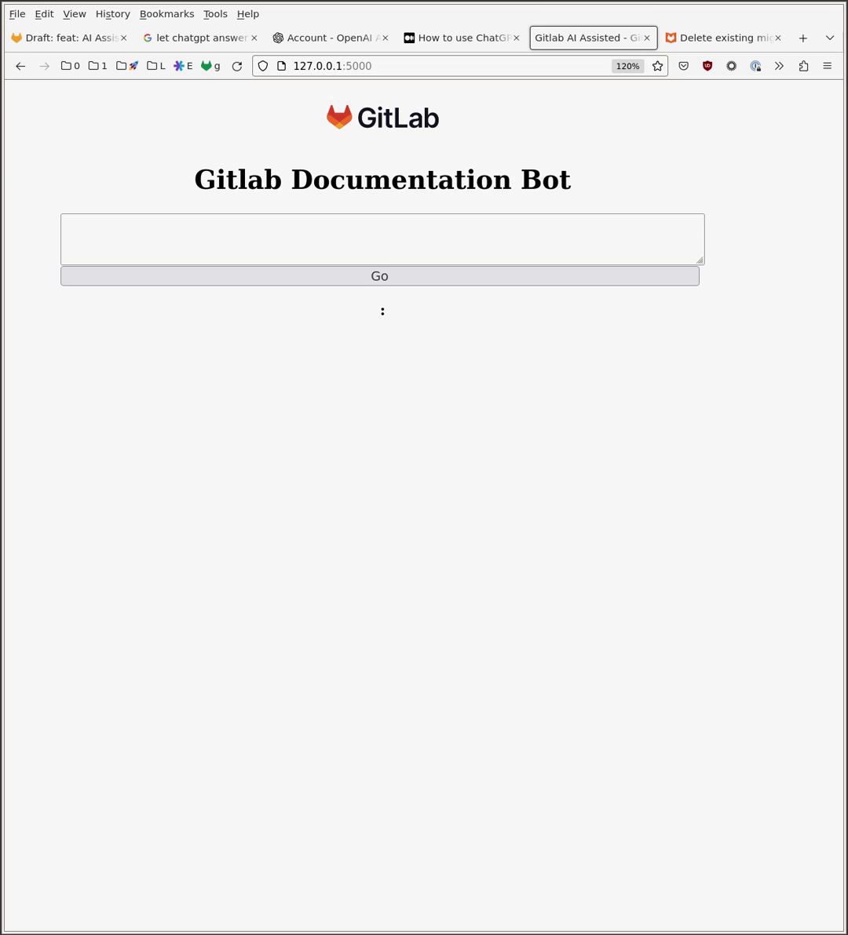
Step: Skim the docs article on deleting migrations, then return to the empty Documentation Bot page
left_click(679, 33)
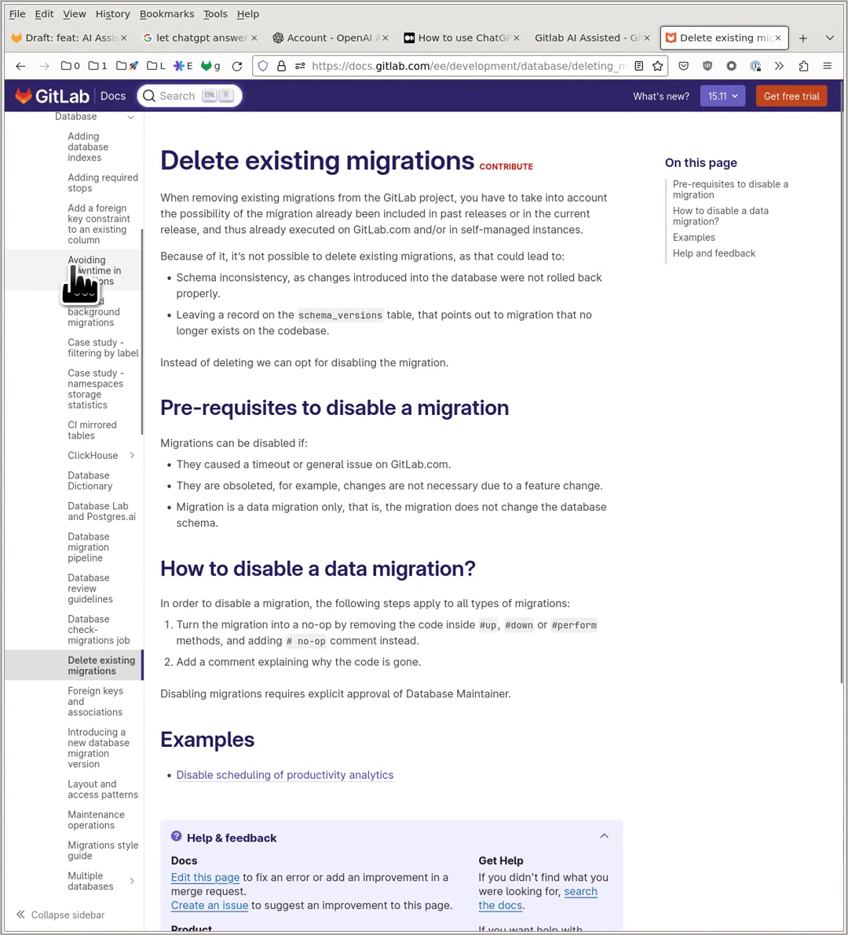
scroll(72, 298, "up", 2)
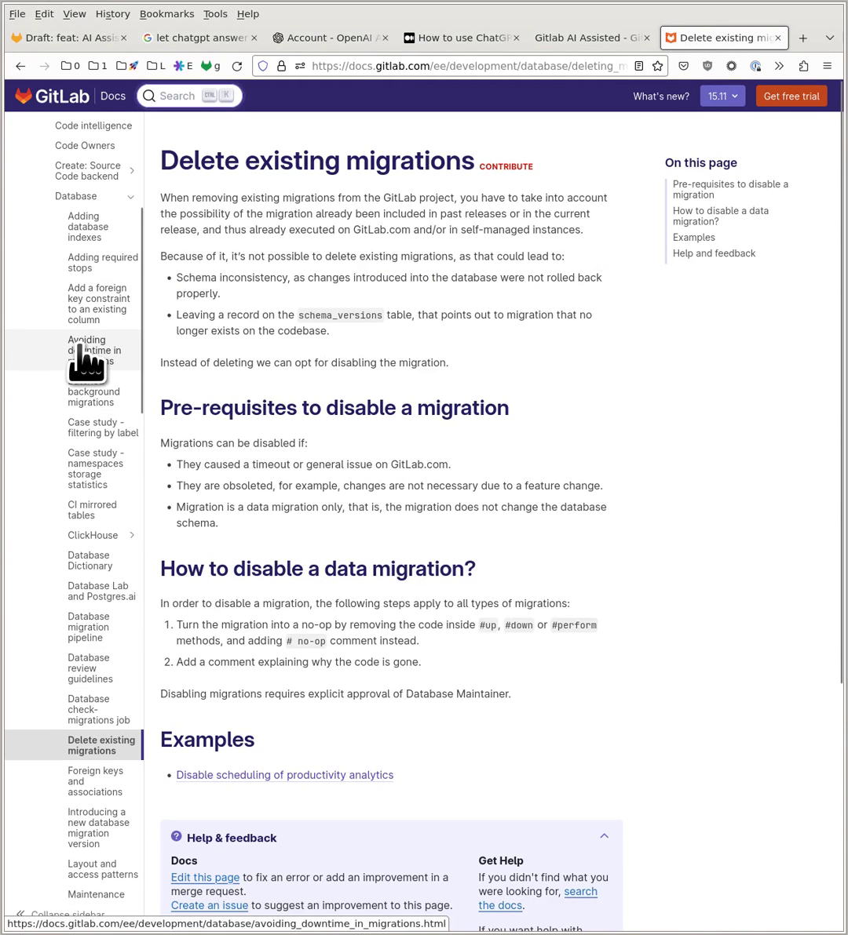
scroll(76, 344, "down", 2)
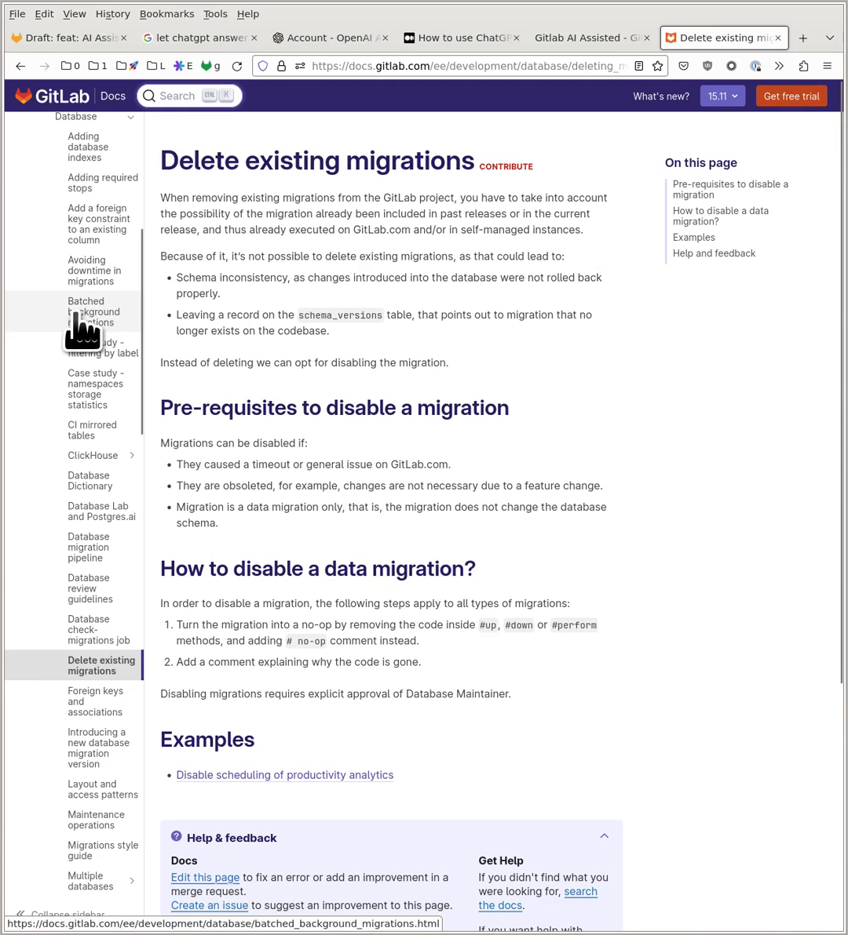
scroll(87, 345, "up", 4)
scroll(167, 463, "down", 2)
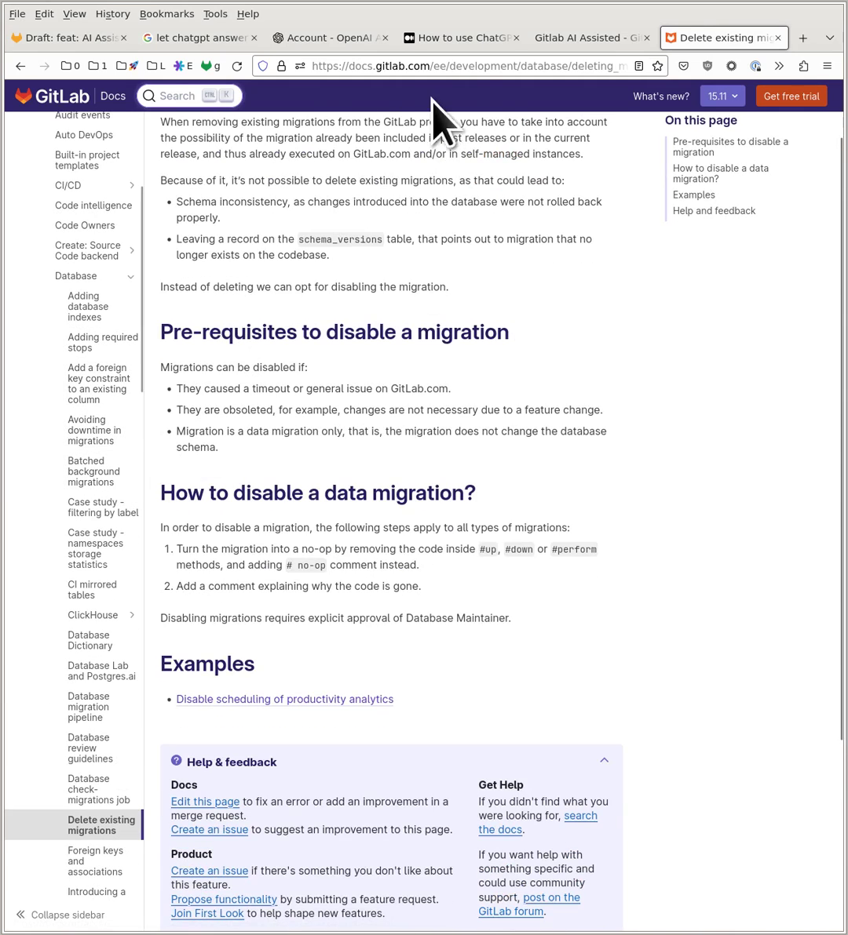
left_click(457, 72)
left_click(186, 261)
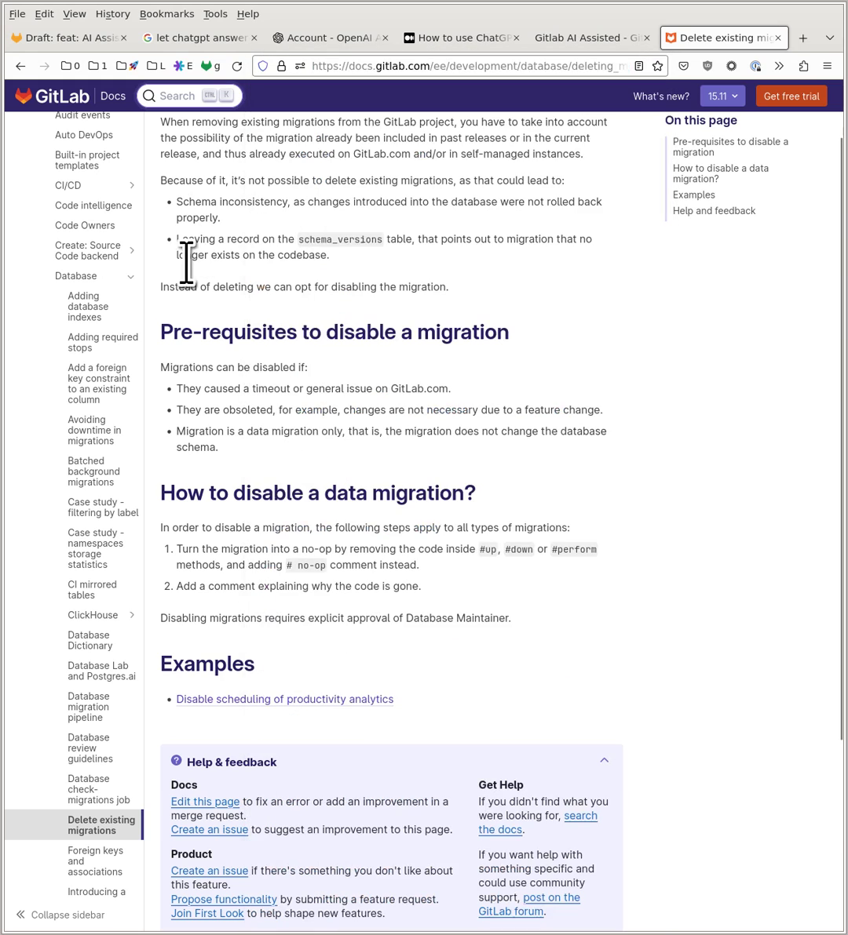
mouse_move(334, 331)
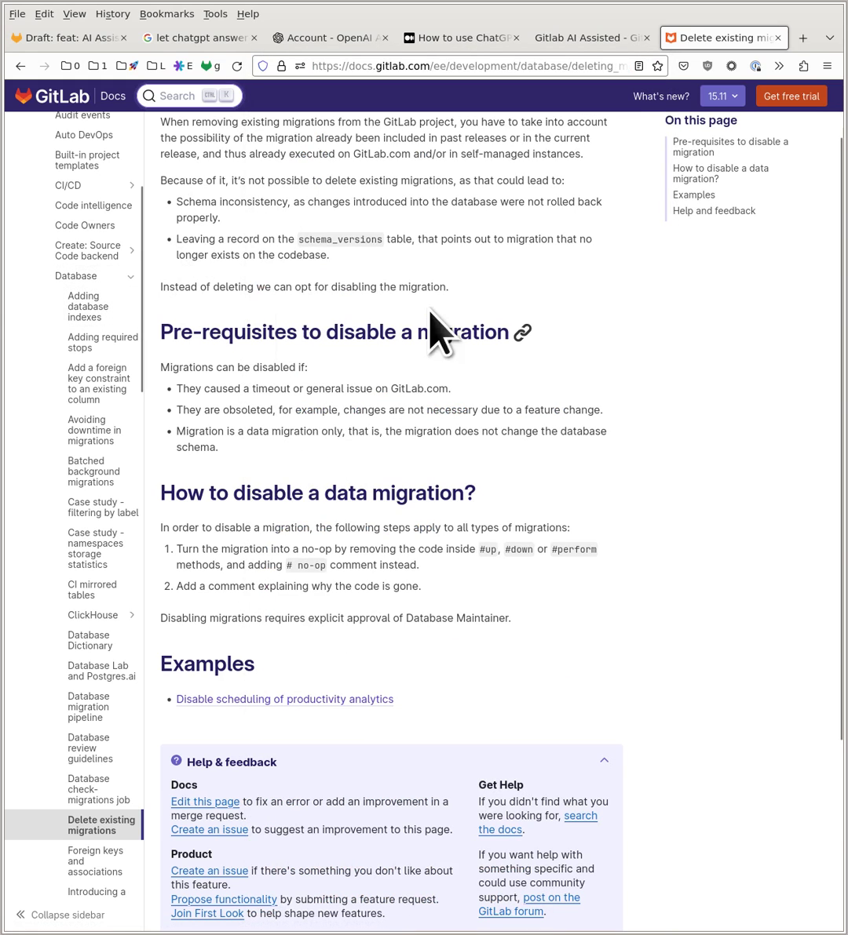
left_click(542, 39)
left_click(428, 232)
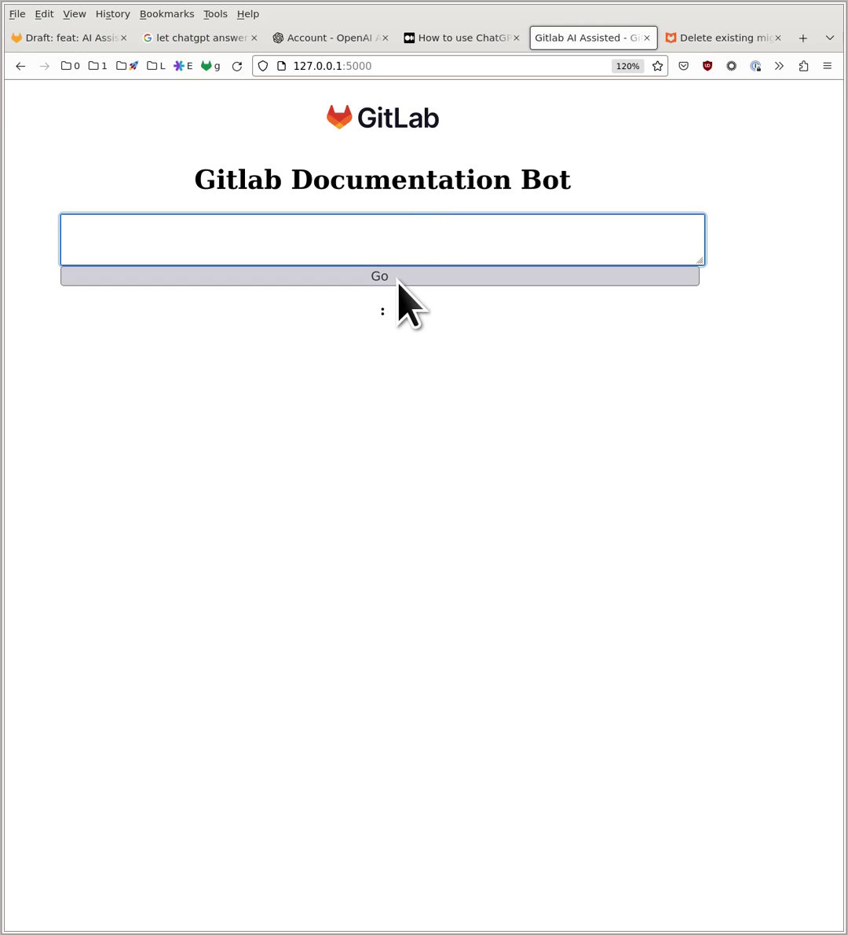
Step: Paste the question about renaming columns without downtime into the bot and submit it
key("alt+Tab")
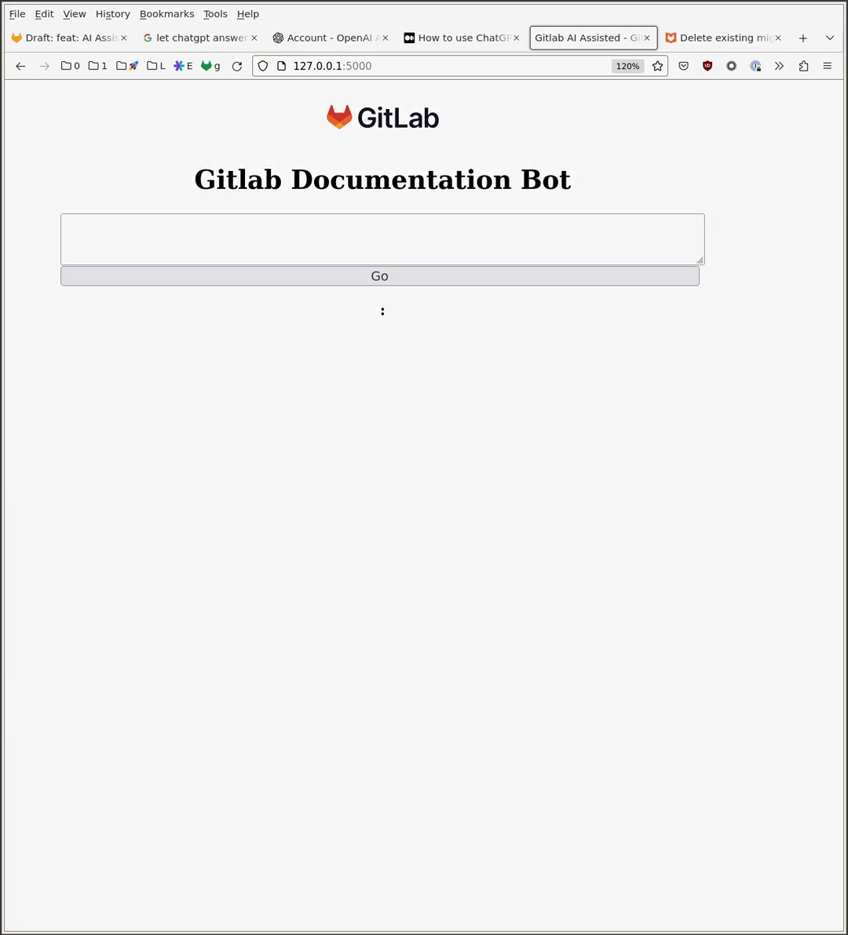
left_click(585, 234)
type("How can I rename columns without a downtime in Gitlab?")
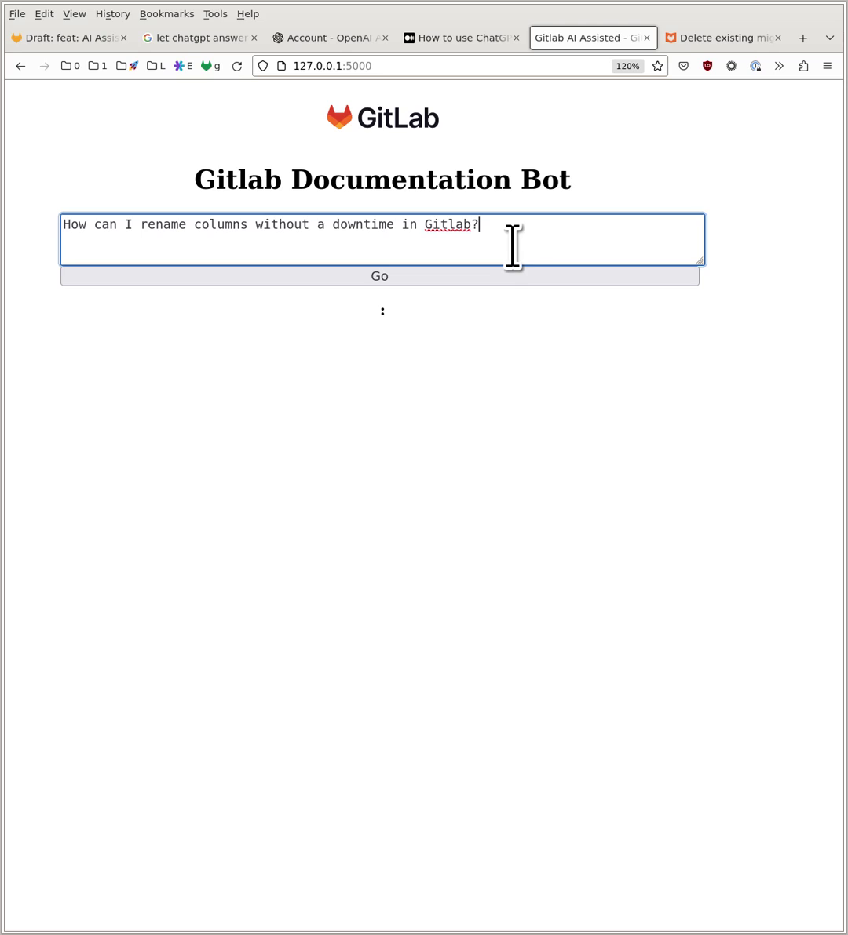
left_click(450, 277)
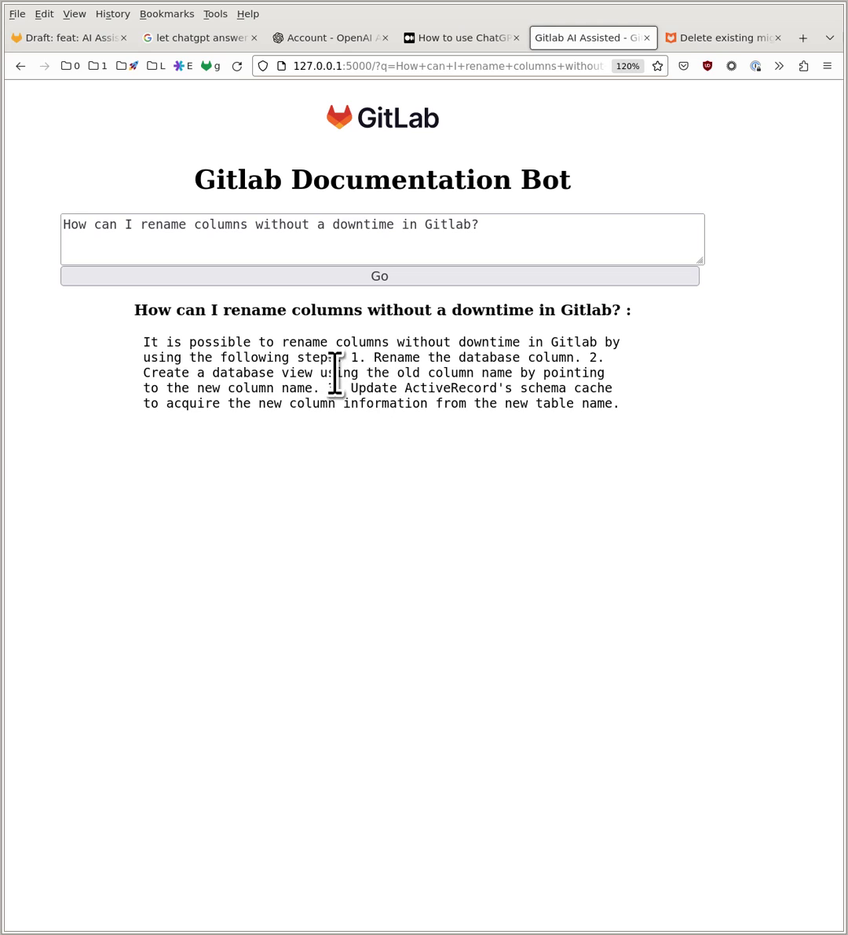
Step: Read the answer, highlighting the column-rename and schema-cache update steps
left_click_drag(361, 358, 456, 388)
left_click_drag(325, 388, 545, 403)
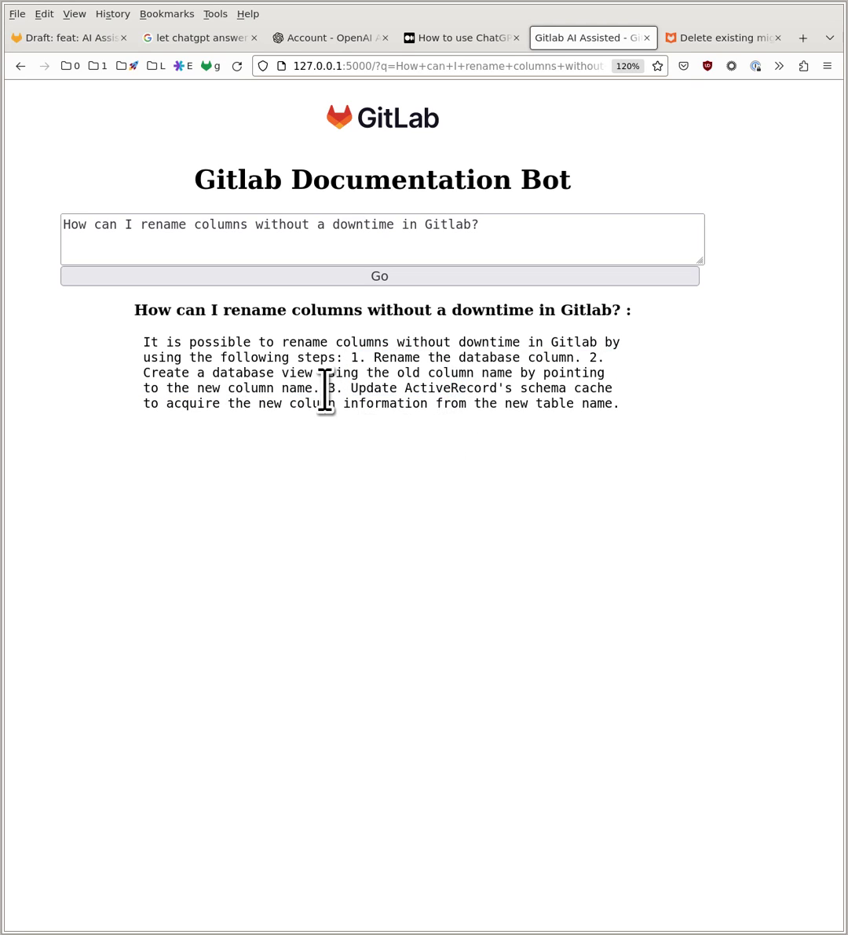
left_click(588, 420)
mouse_move(366, 357)
left_mouse_down()
mouse_move(455, 387)
mouse_move(561, 357)
left_mouse_up()
left_click(562, 359)
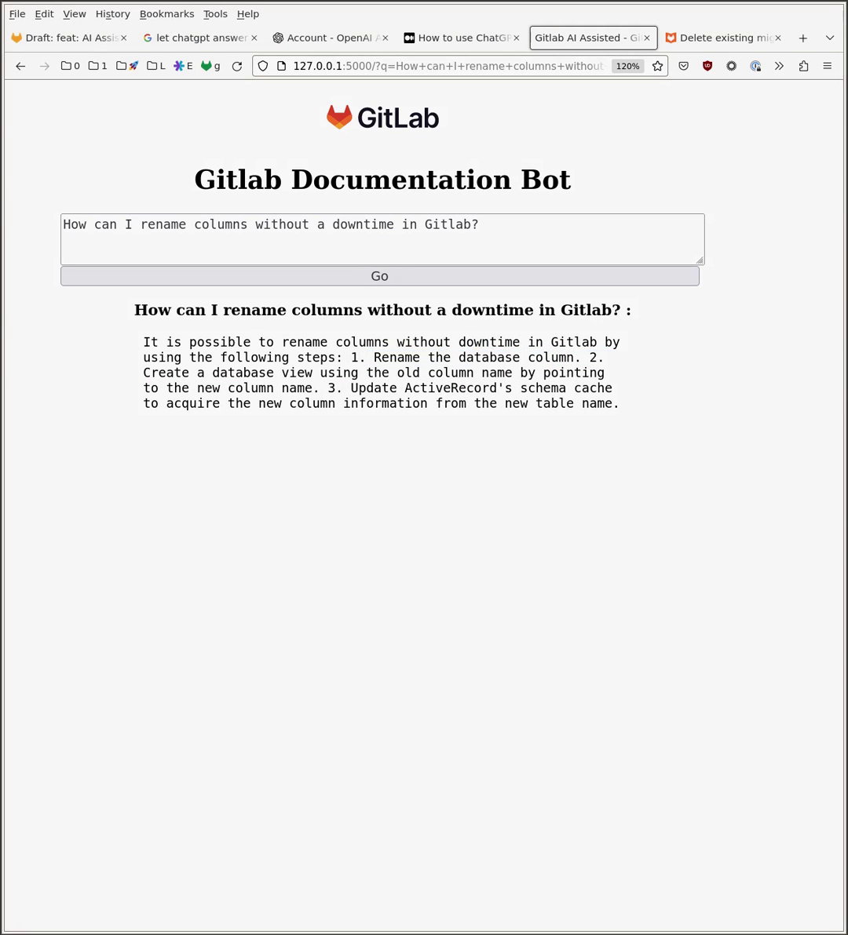
Step: Replace the question with 'How can I use postgres.ai?' and submit it
triple_click(555, 220)
type("How can I use postgres.ai?")
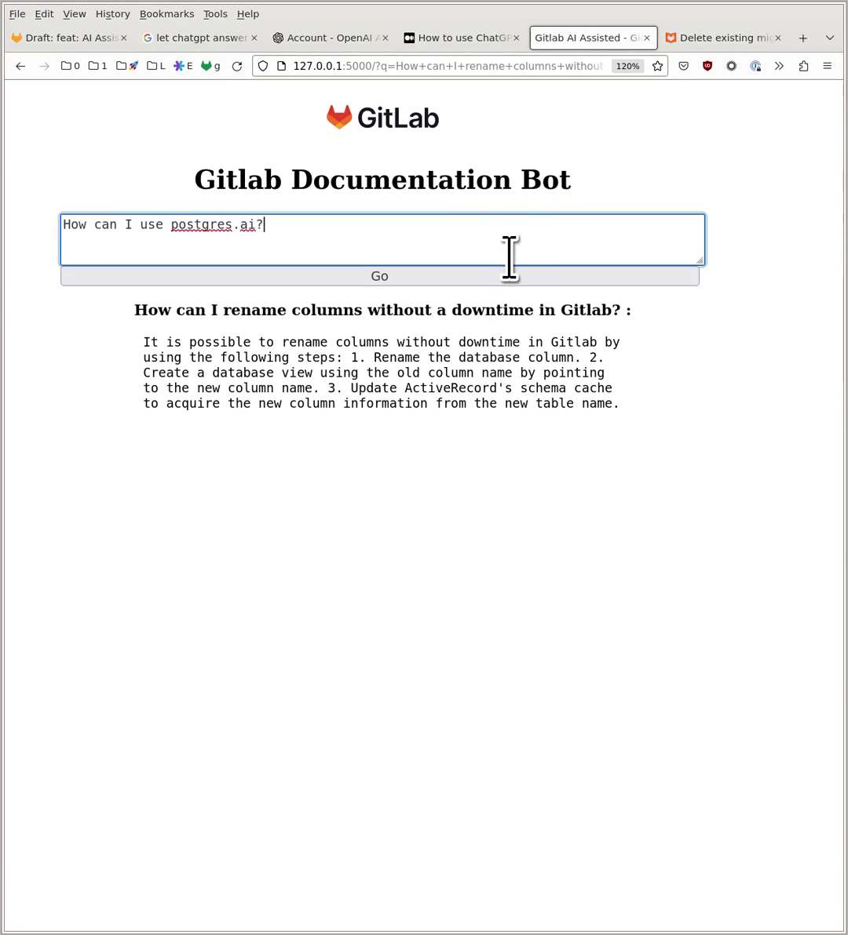
left_click(416, 274)
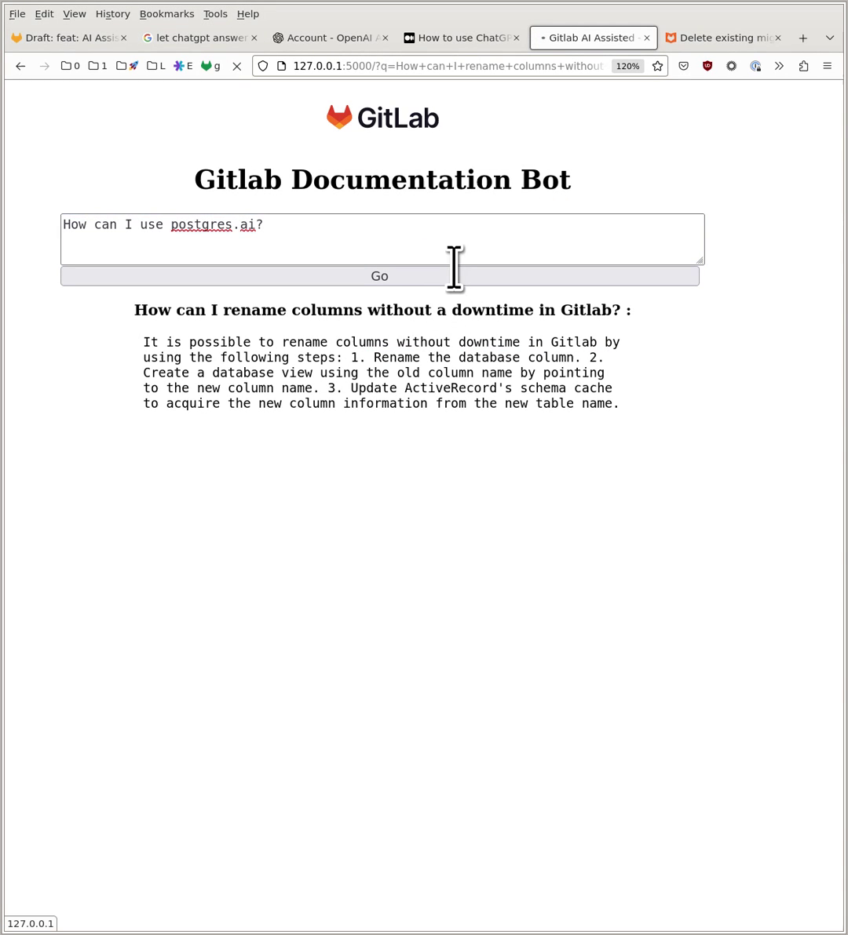
left_click(707, 38)
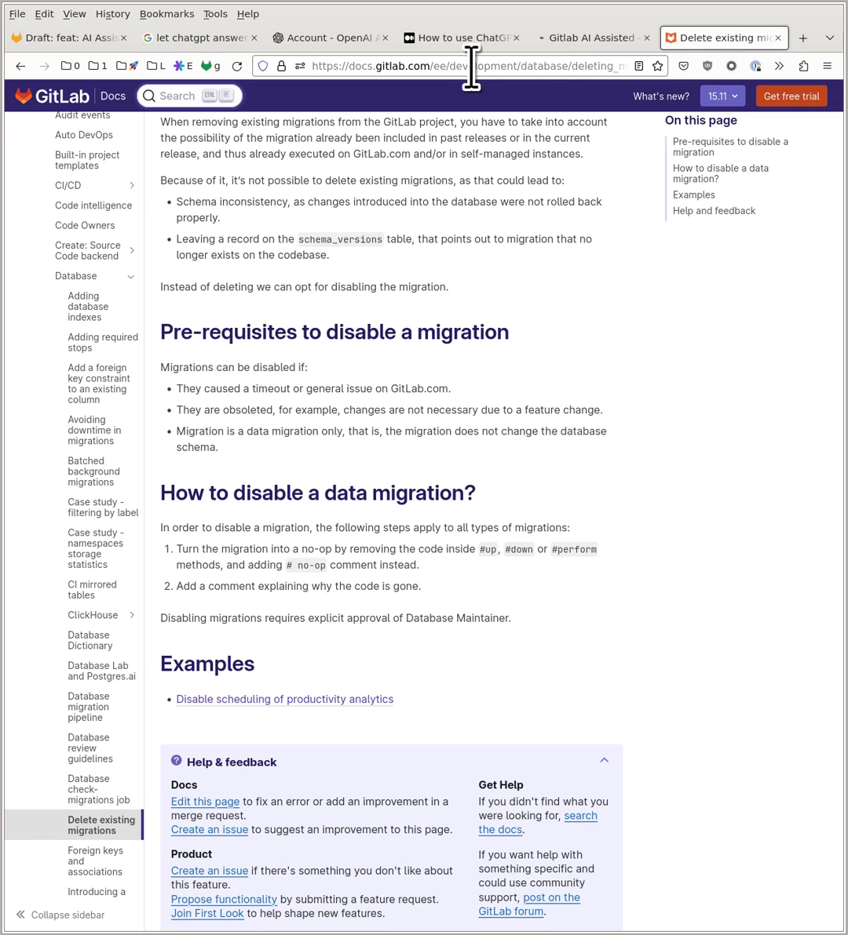
left_click(585, 37)
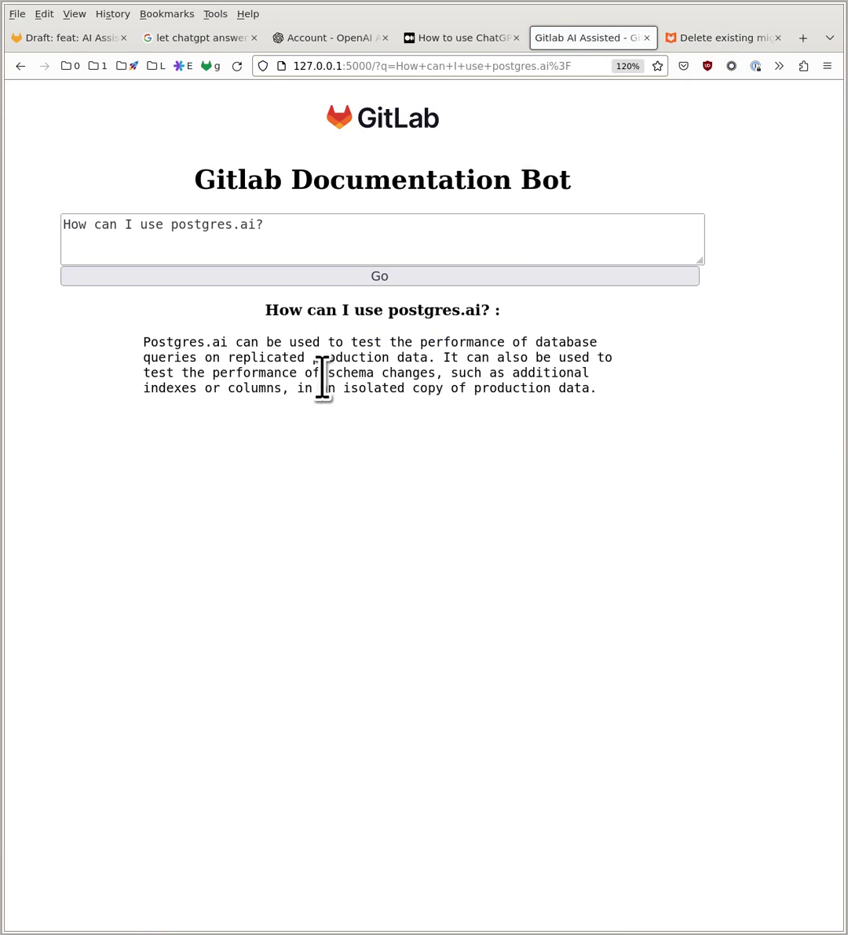